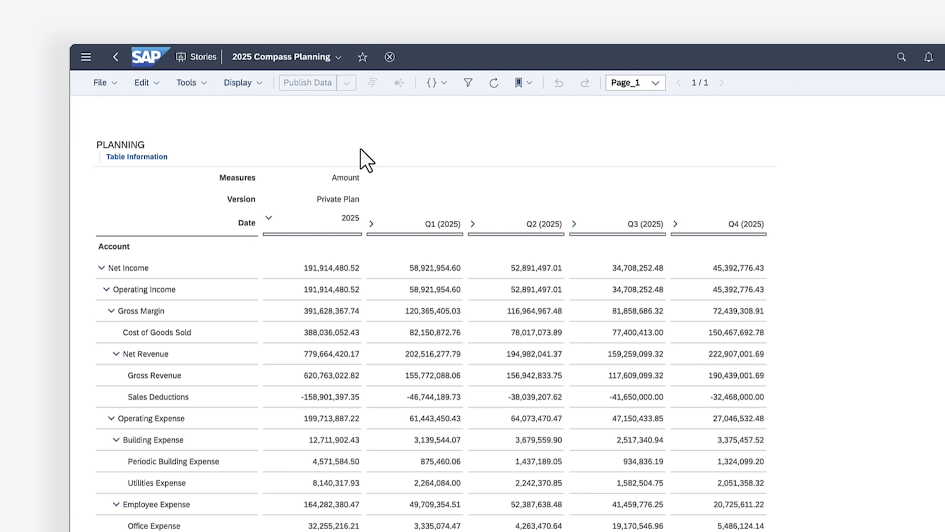
left_click(86, 58)
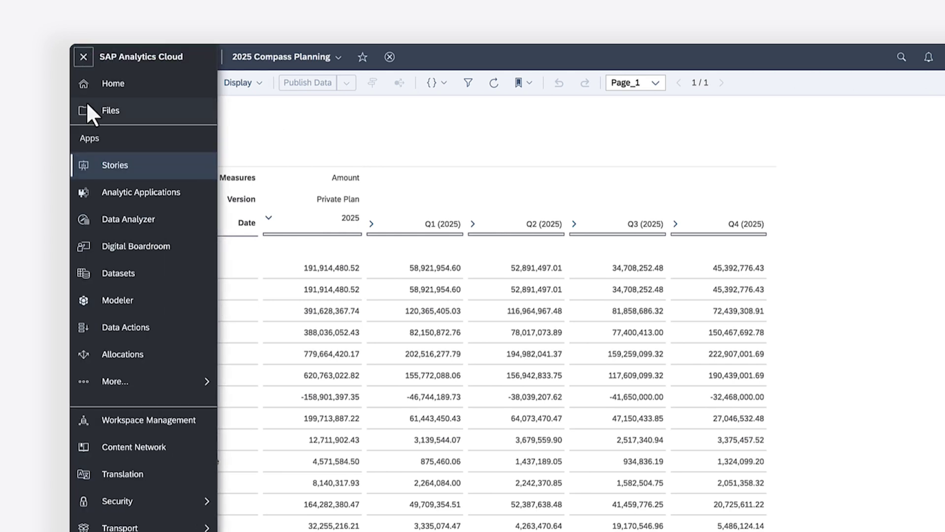
left_click(113, 381)
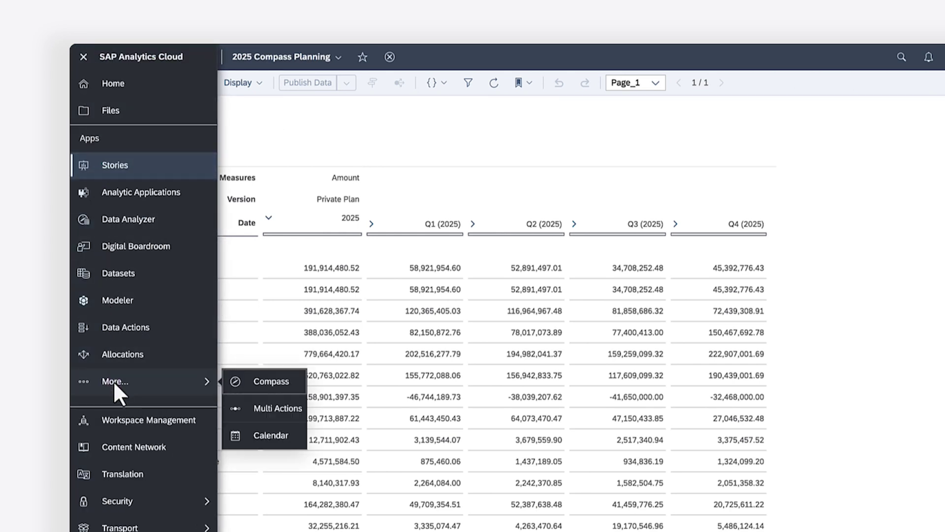
left_click(264, 381)
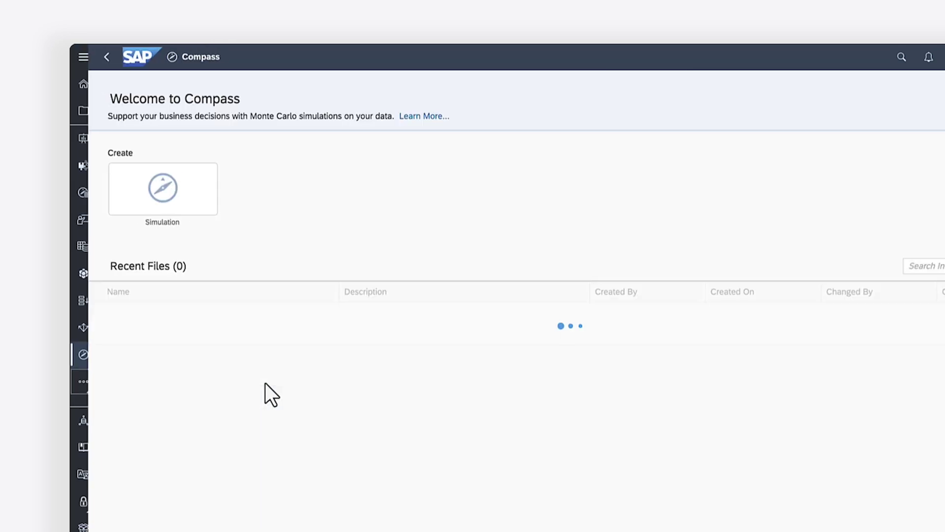
left_click(172, 190)
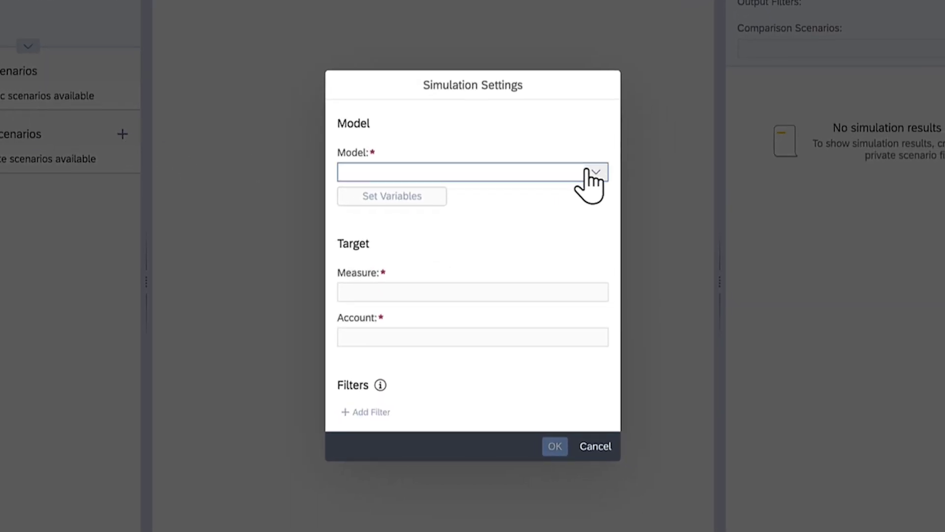
left_click(595, 171)
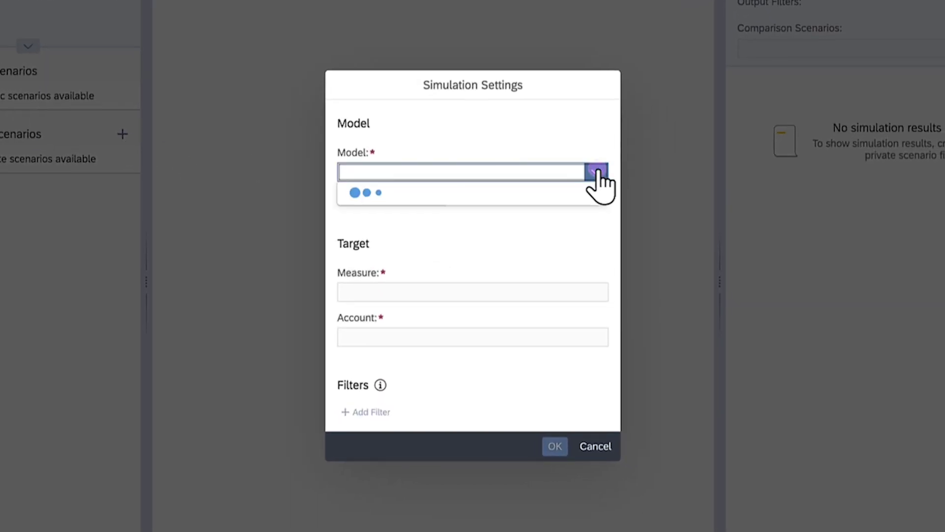
left_click(450, 199)
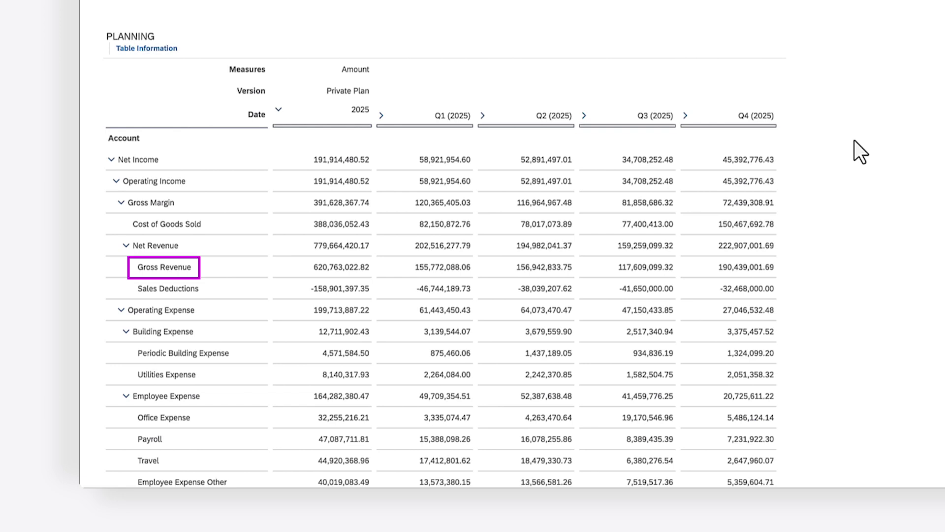
- Create a Compass simulation from the Net Income Q4 2025 cell's context menu
left_click(748, 160)
right_click(748, 160)
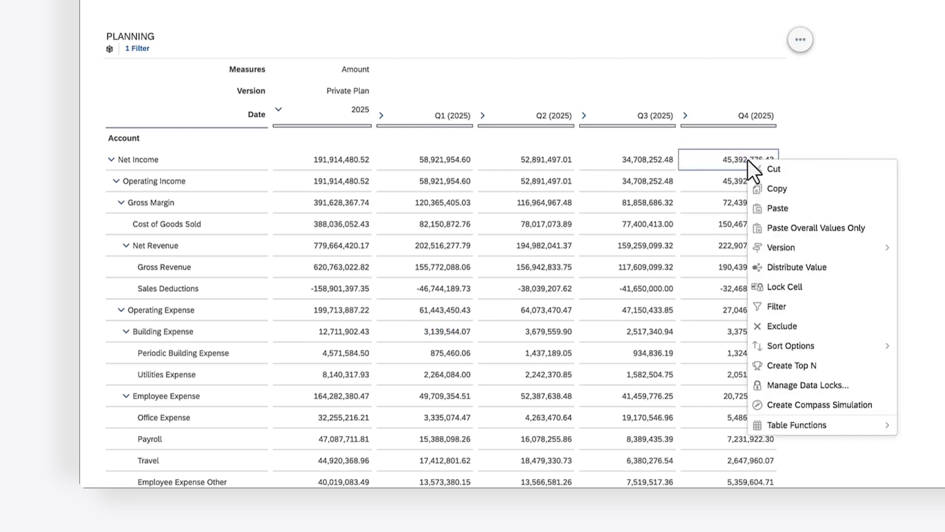
left_click(807, 403)
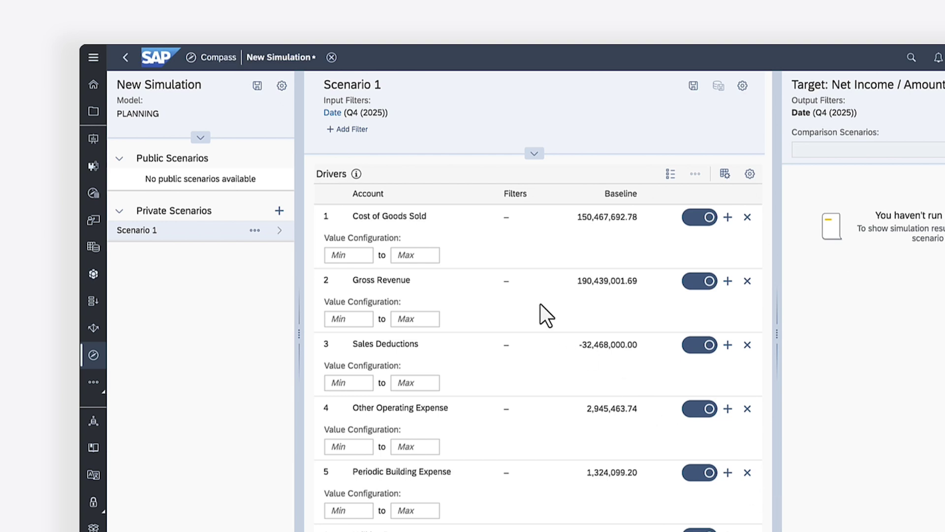
left_click(352, 128)
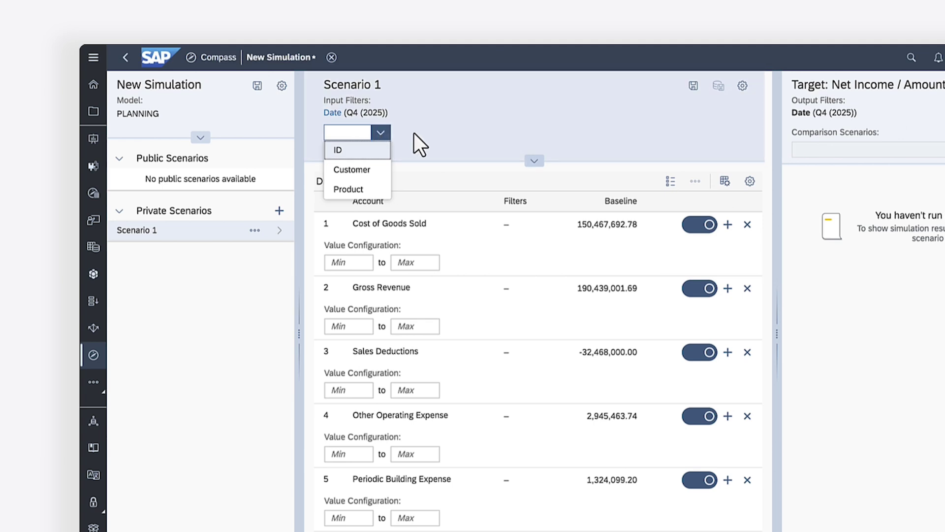
left_click(431, 136)
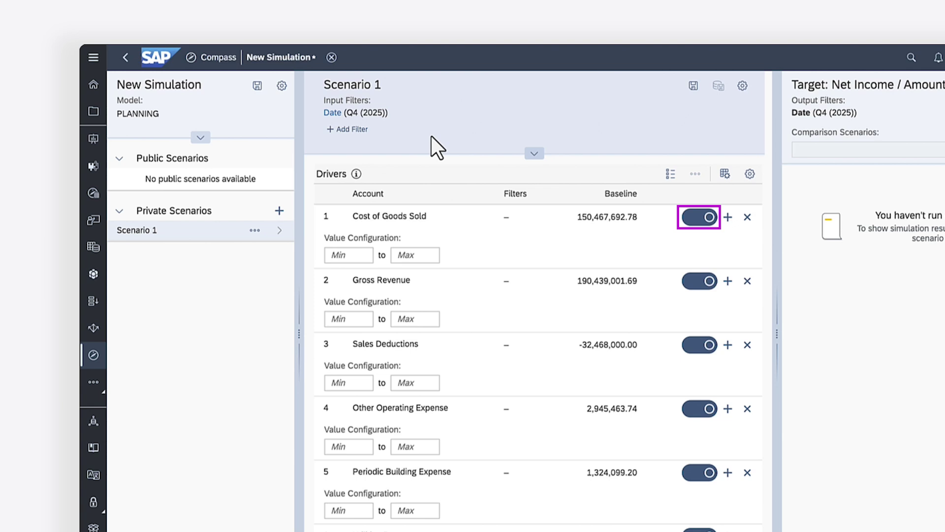
- In the driver list view, remove every driver except Sales Deductions and Payroll
left_click(670, 175)
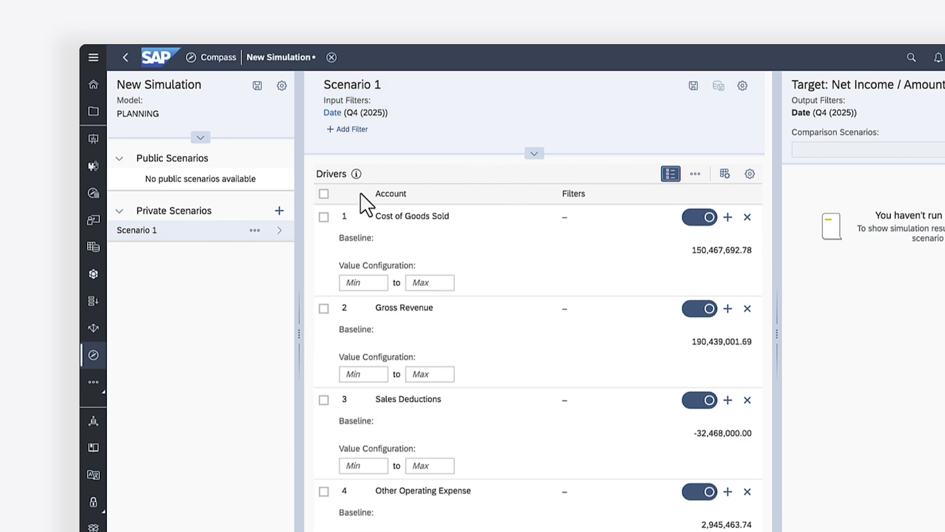
left_click(323, 193)
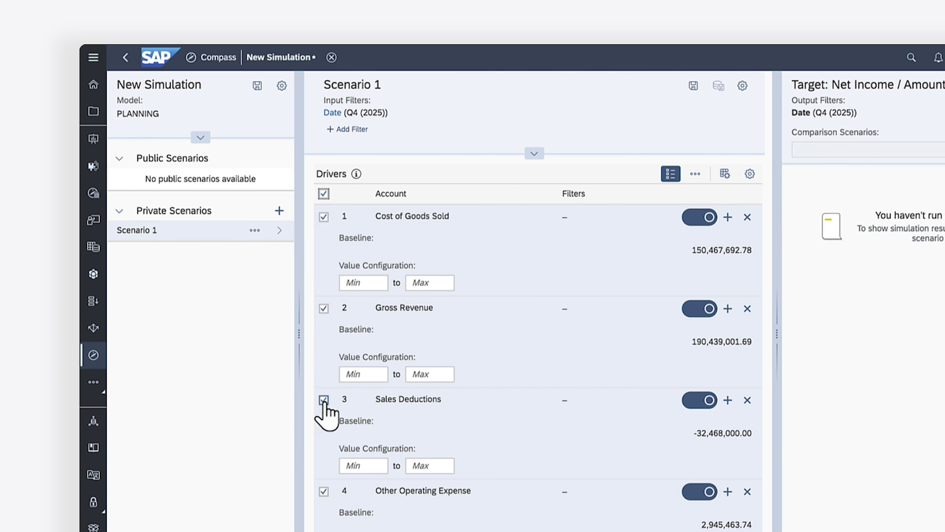
scroll(327, 407, "down", 3)
scroll(330, 412, "down", 5)
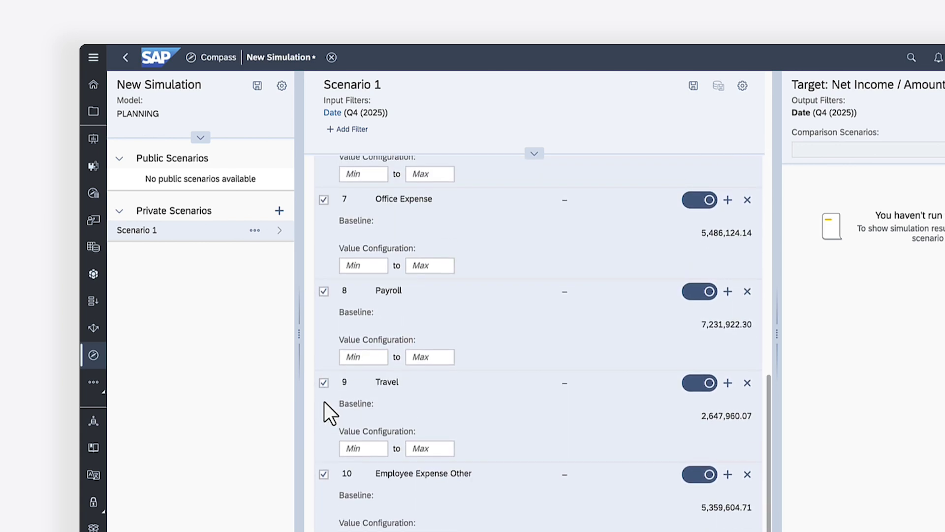
left_click(324, 291)
scroll(324, 291, "up", 3)
scroll(323, 290, "up", 5)
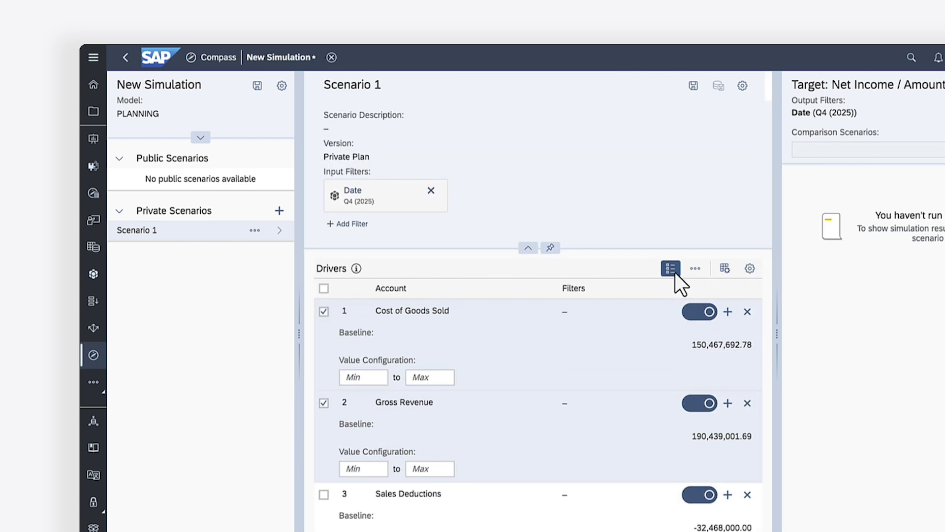
left_click(695, 267)
left_click(720, 327)
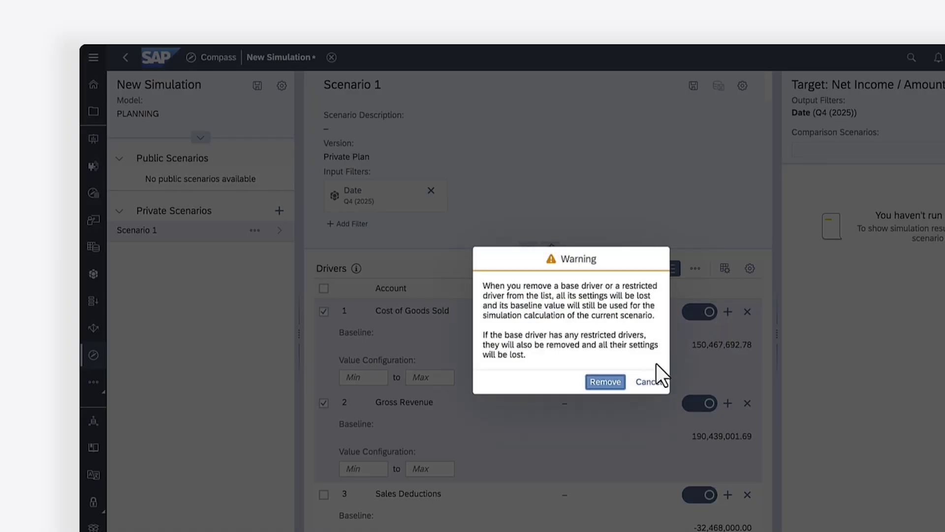
left_click(605, 381)
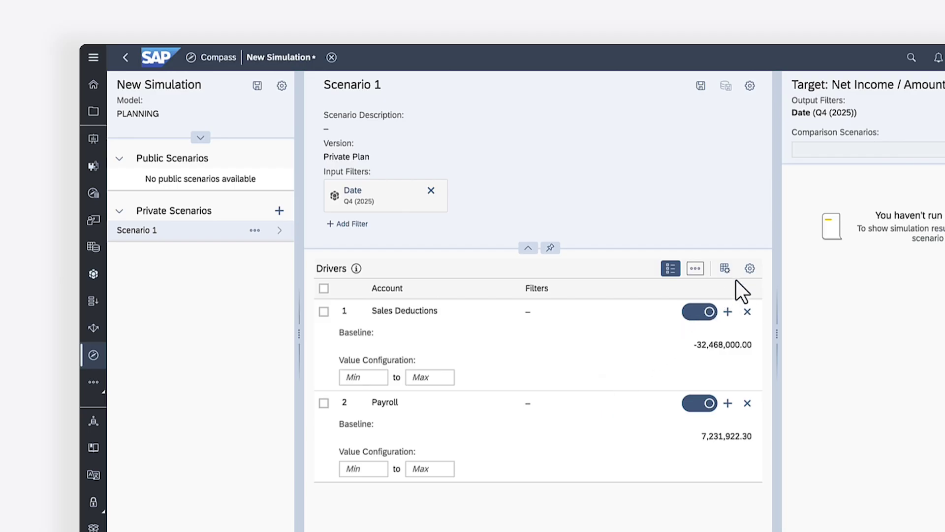
- Show the Measure and Distribution columns in the driver list settings
left_click(750, 268)
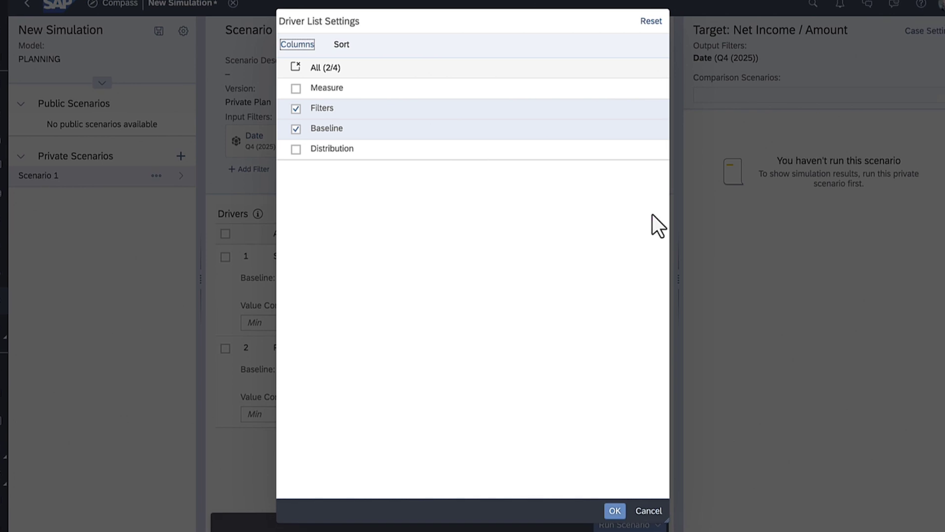
left_click(296, 89)
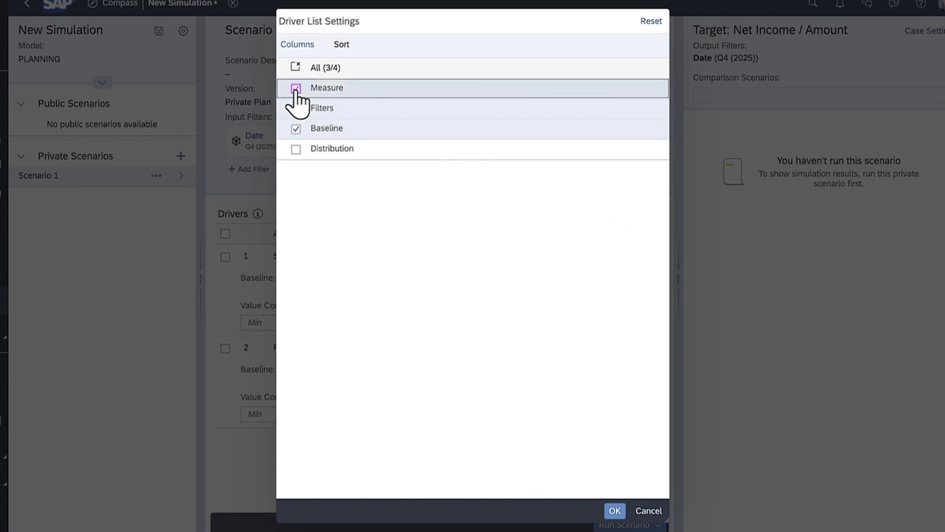
left_click(296, 149)
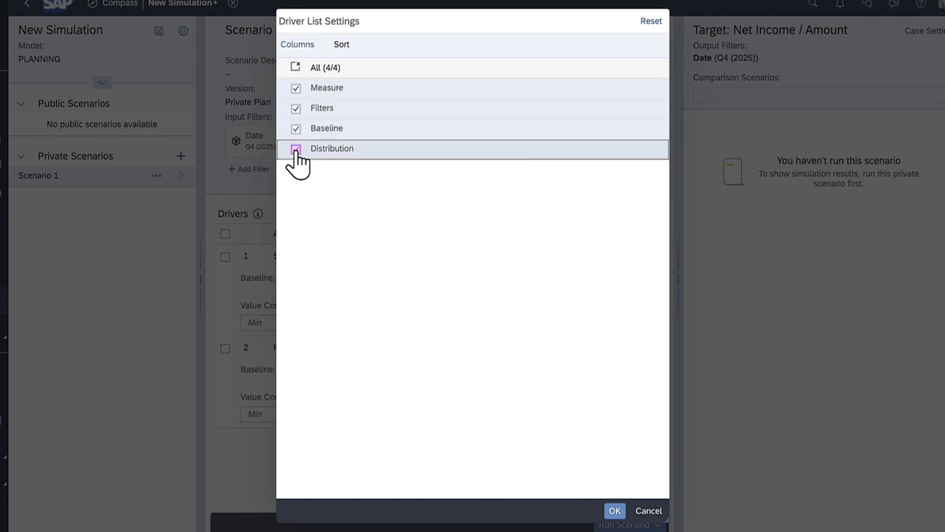
left_click(615, 510)
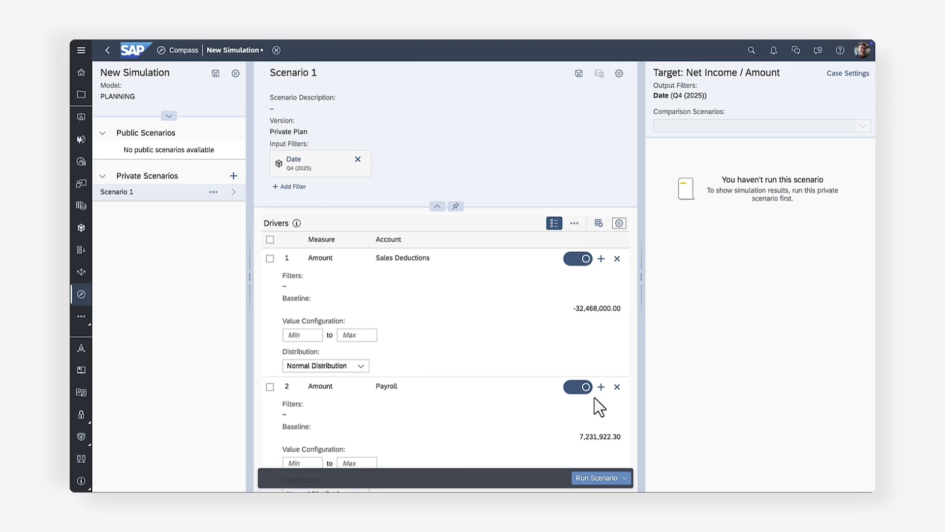
left_click(598, 259)
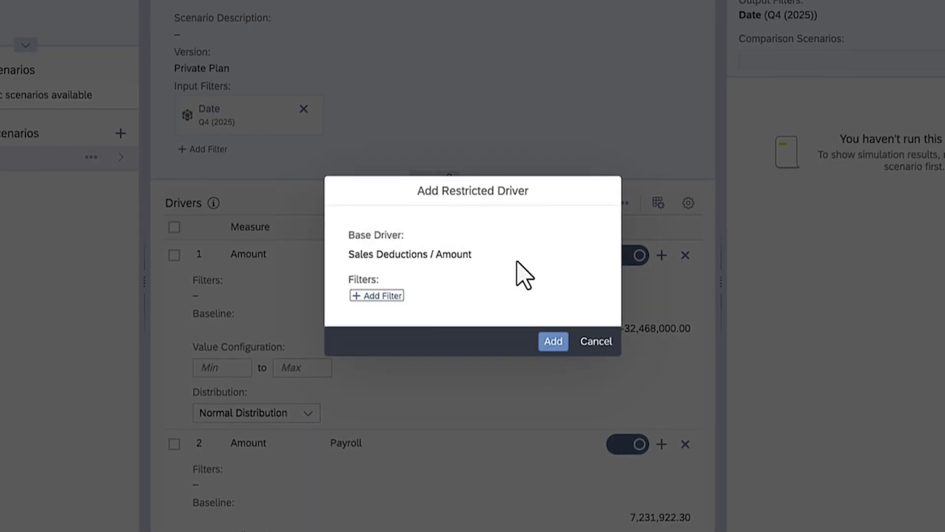
left_click(376, 296)
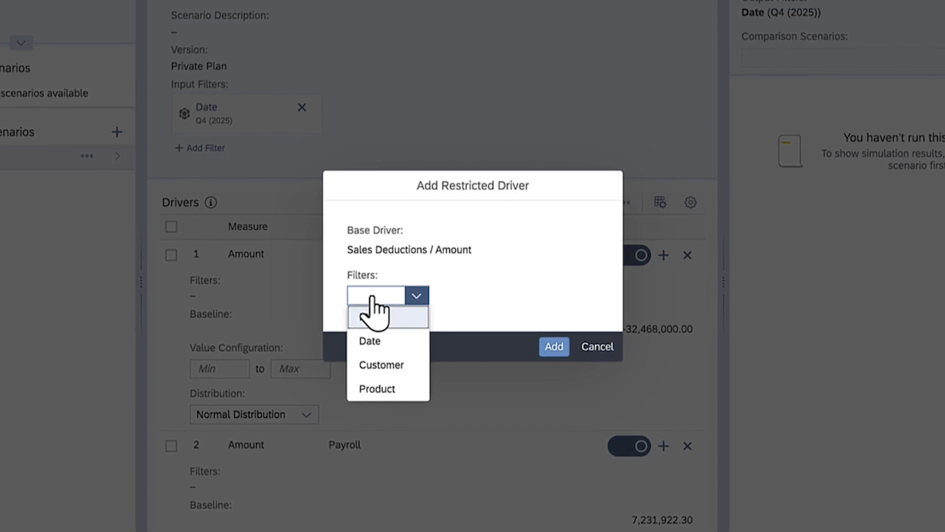
left_click(593, 346)
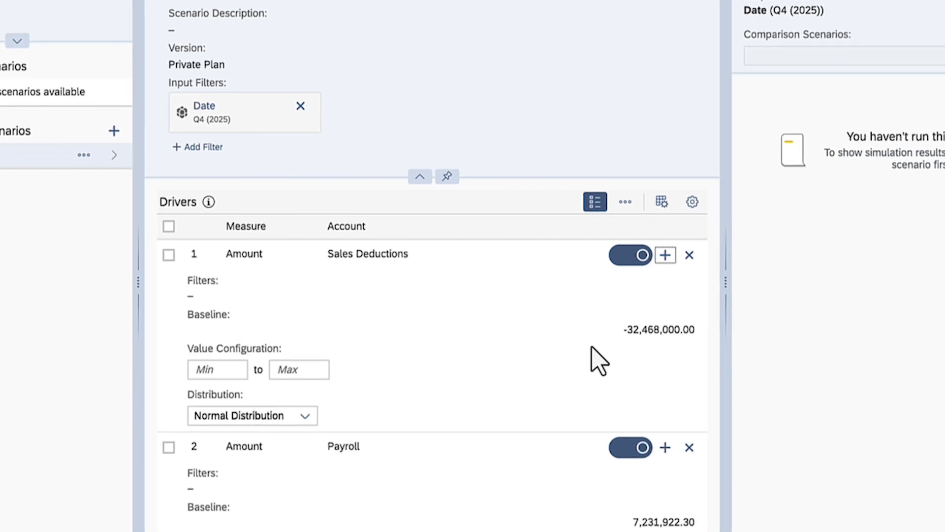
- Set Sales Deductions Min -60,000,000 and Max -10,000,000, keeping Normal Distribution
left_click(215, 371)
type("-6")
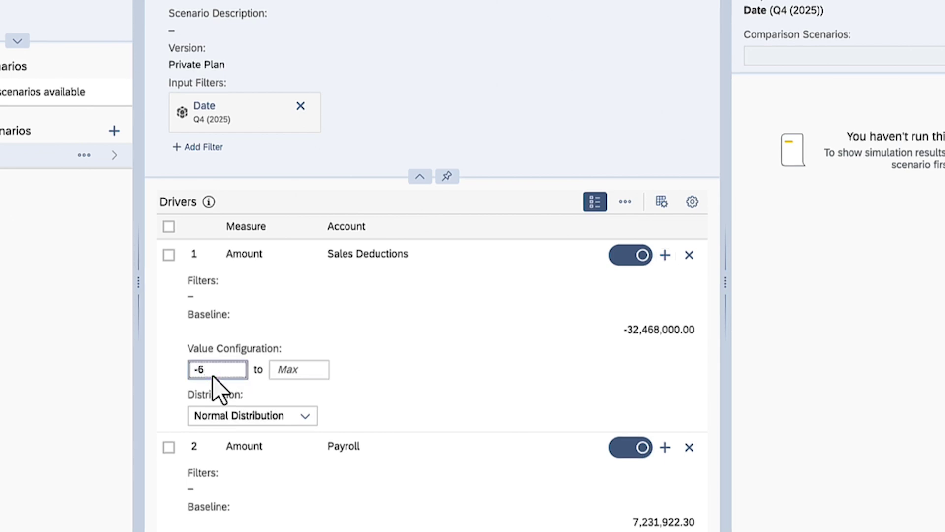
type("000")
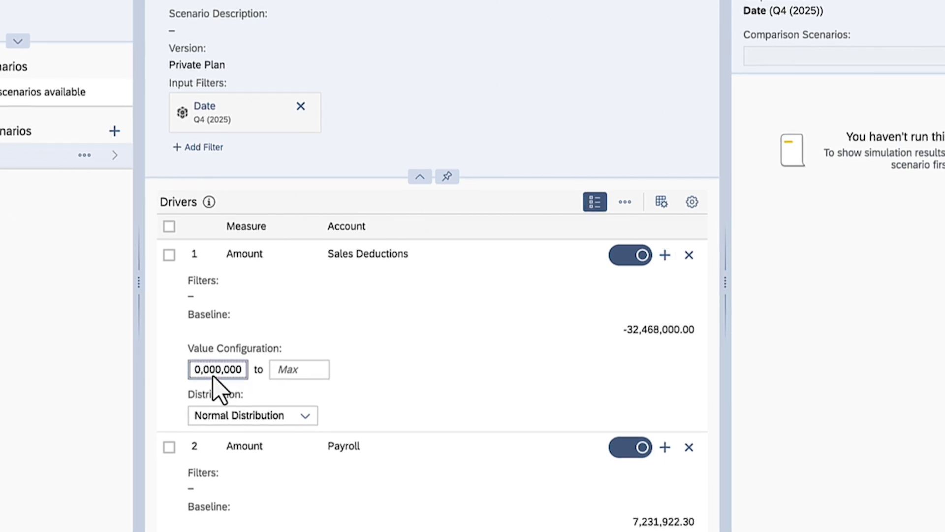
left_click(276, 371)
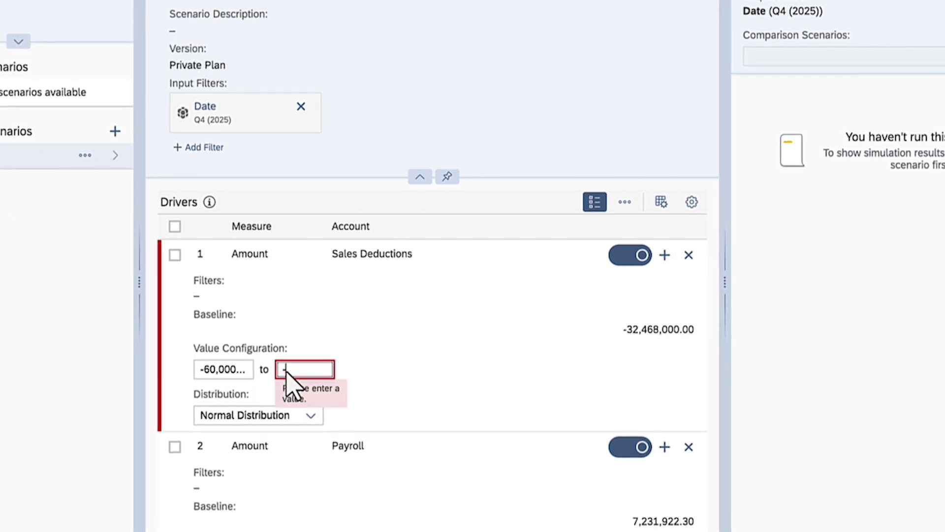
type("-100000,")
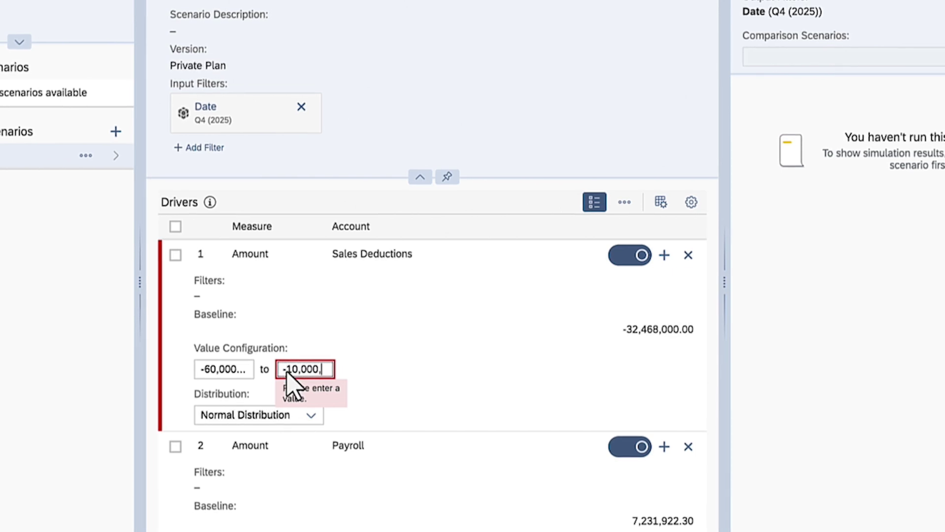
type("000")
left_click(385, 370)
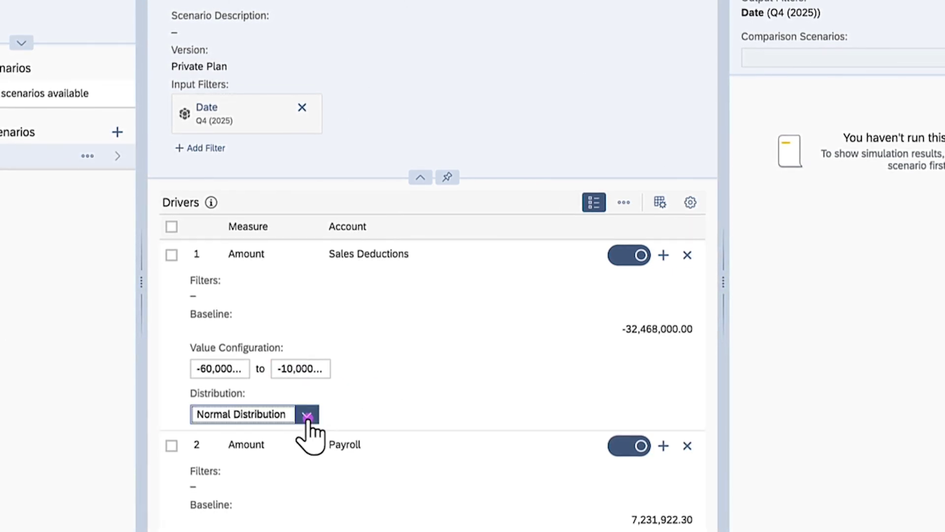
left_click(306, 415)
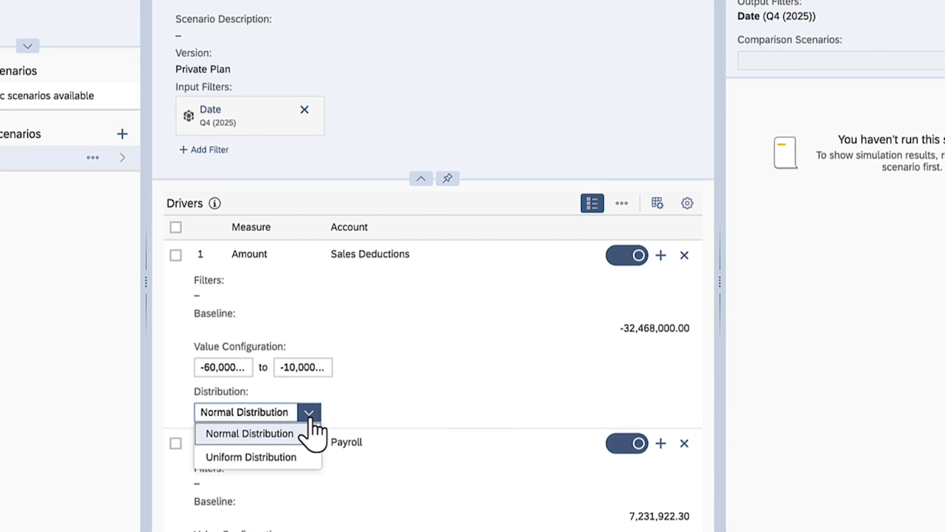
left_click(266, 435)
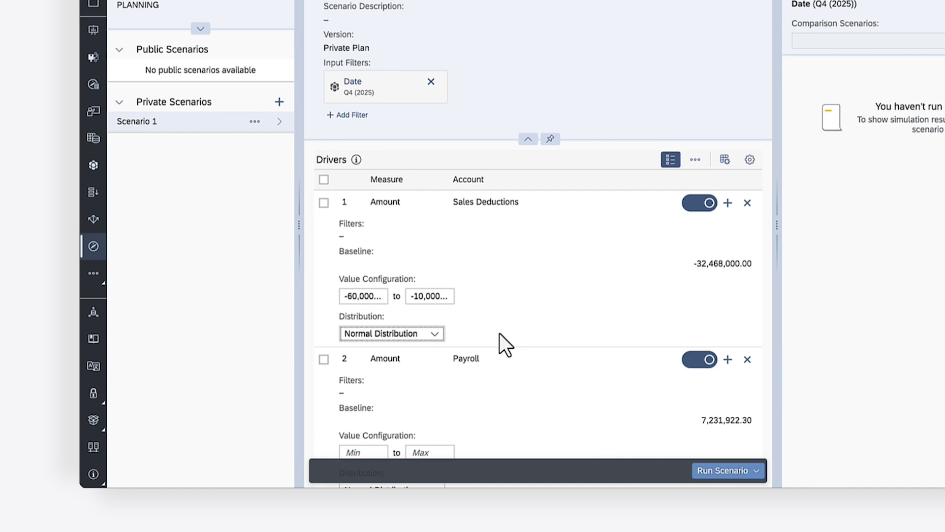
- Run Scenario 1 at Medium Precision and expand the Net Income results panel
left_click(755, 470)
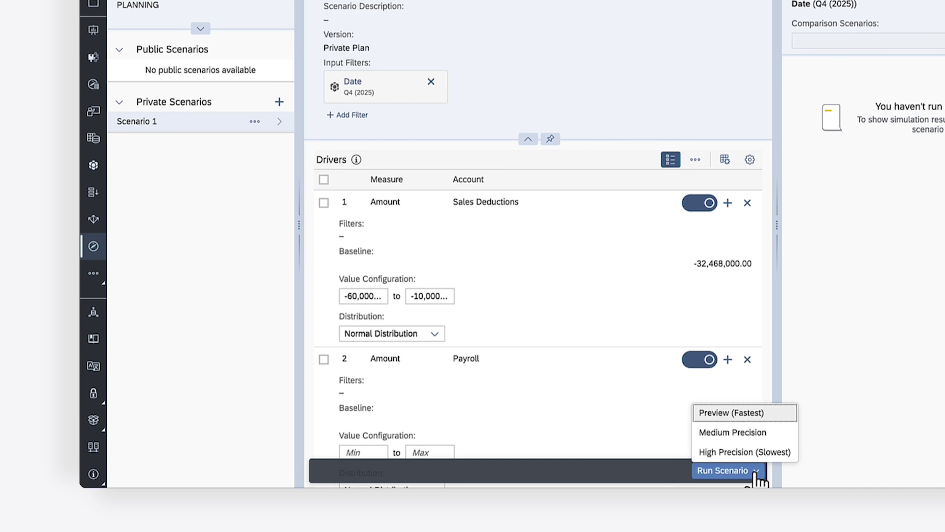
left_click(733, 433)
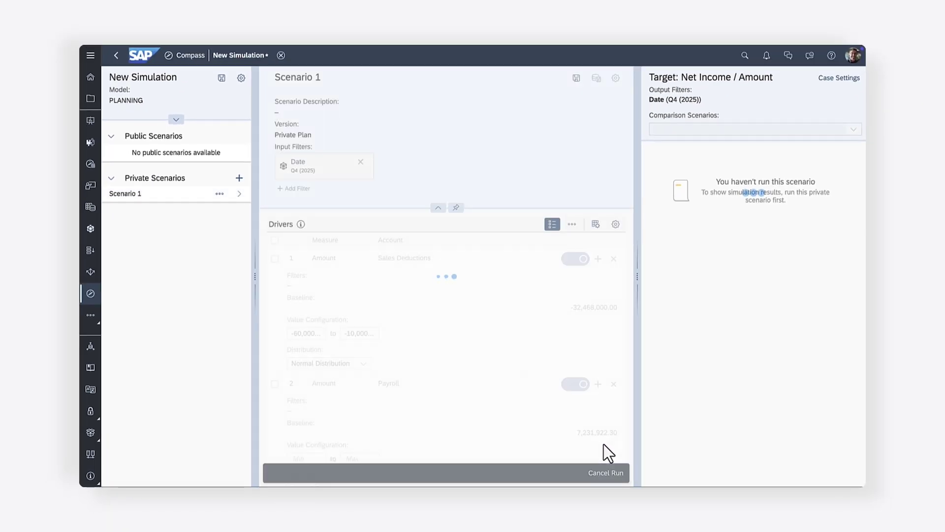
left_click(637, 279)
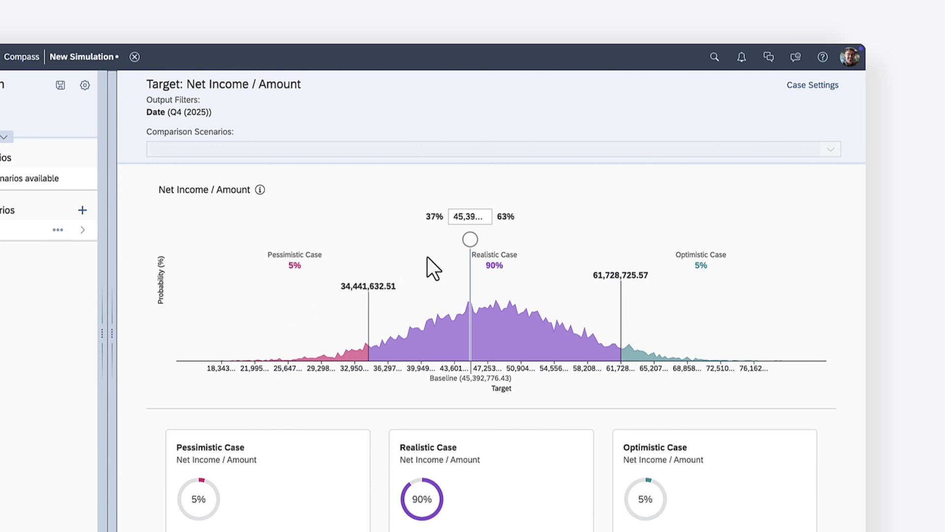
- Move the probability marker to a 50/50 split and save the simulation as 'Sales Deductions'
mouse_move(470, 240)
left_mouse_down()
mouse_move(493, 240)
mouse_move(498, 252)
left_mouse_up()
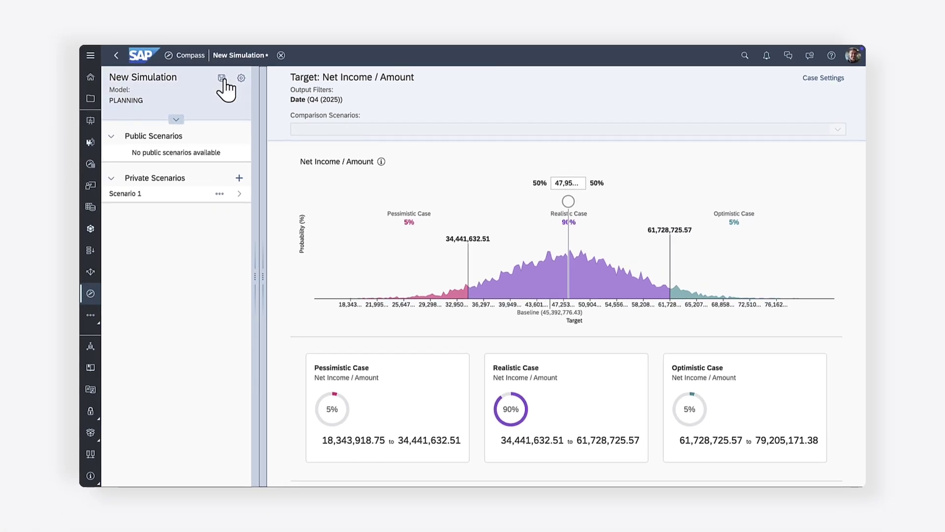
left_click(223, 78)
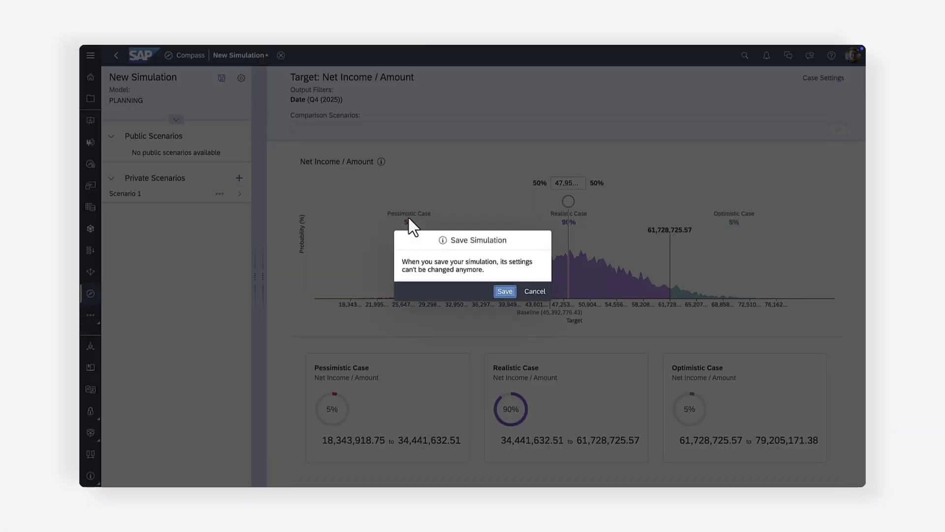
left_click(505, 293)
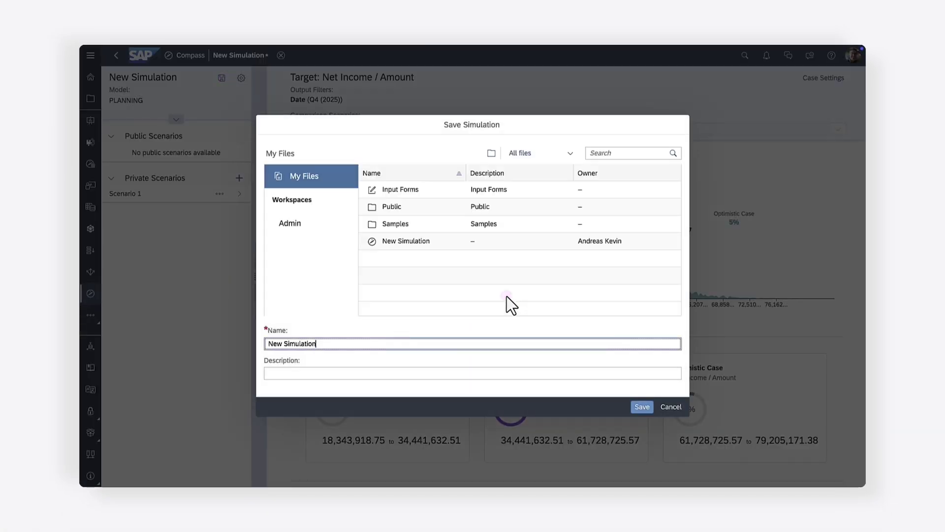
triple_click(270, 348)
type("Sales Deductions")
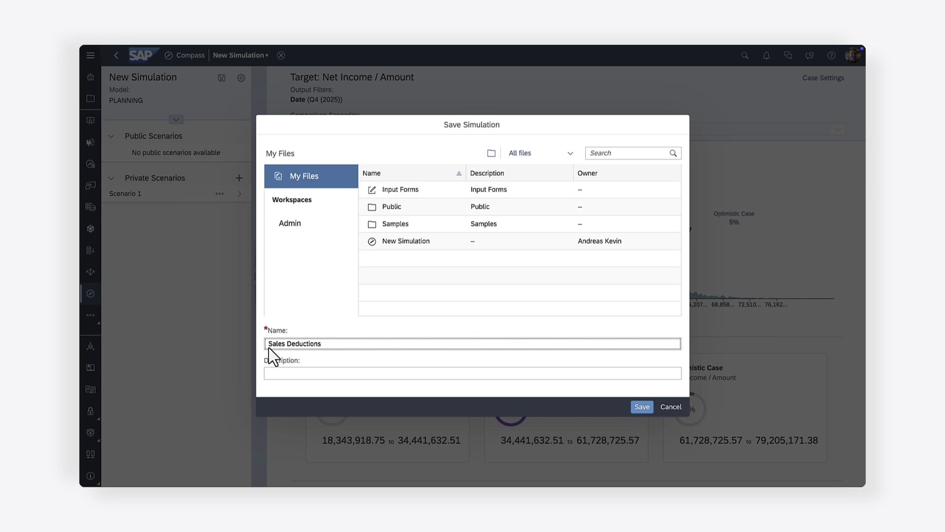
left_click(635, 407)
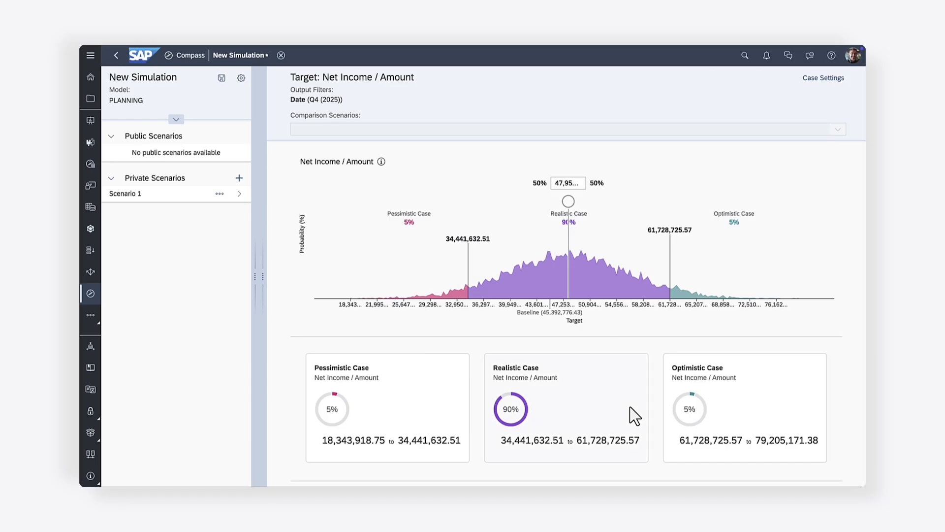
- Reopen the scenario panel and publish Scenario 1 as new public scenario 'Sales Deductions'
left_click(264, 276)
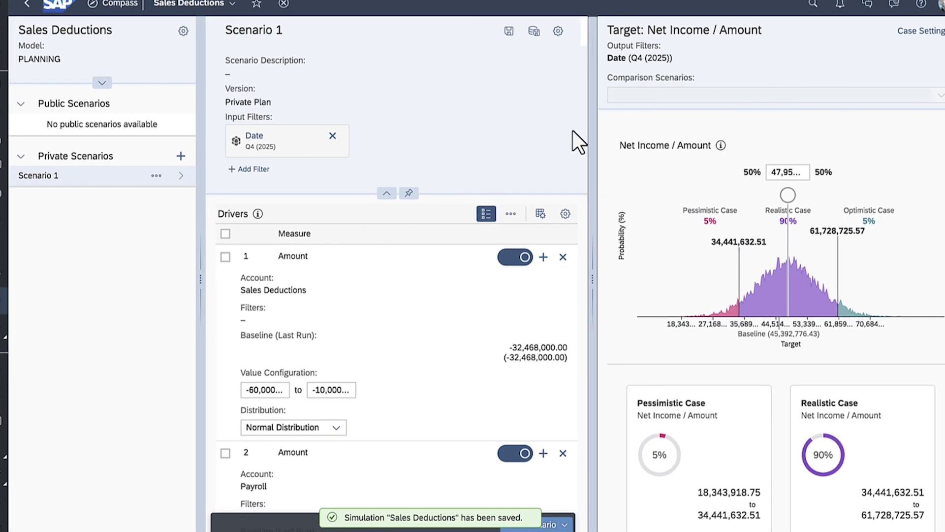
left_click(534, 31)
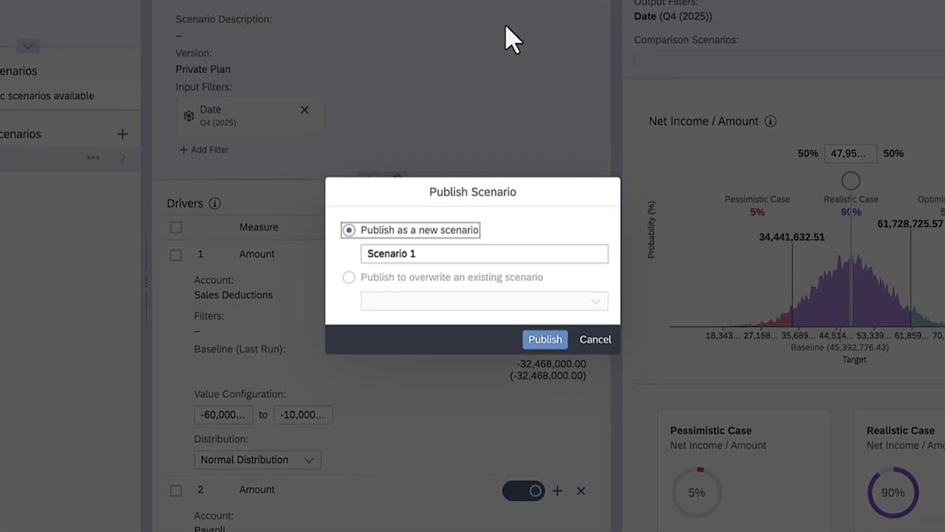
left_click_drag(418, 253, 349, 255)
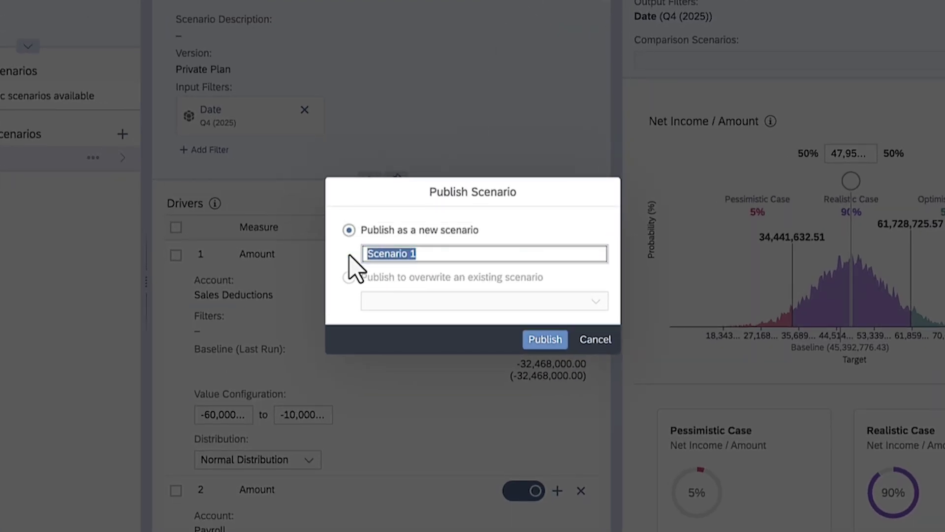
type("Sales Deductions")
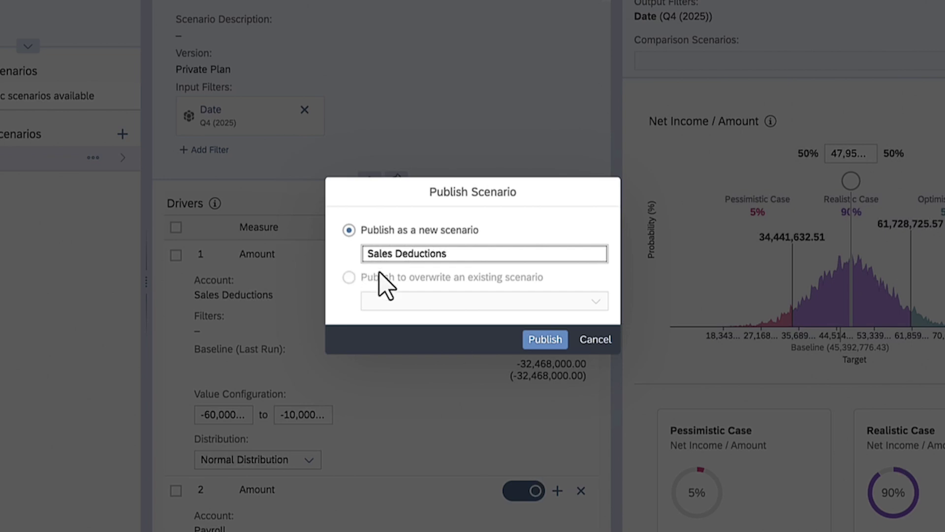
left_click(546, 339)
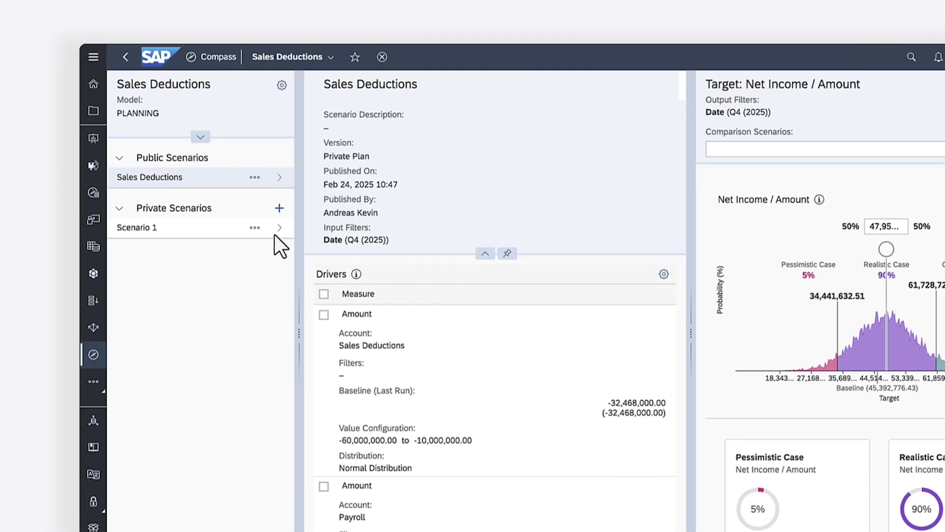
- Copy Scenario 1 into a new private scenario named 'Payroll'
left_click(254, 228)
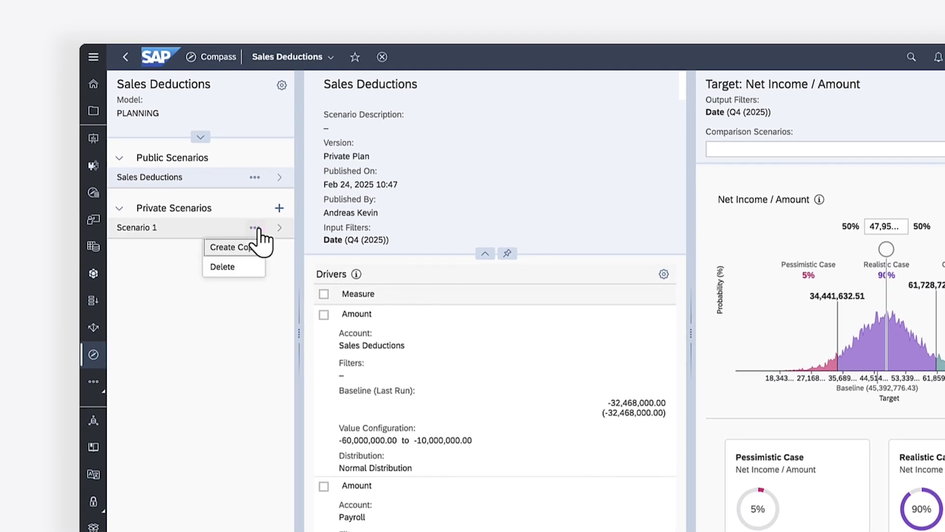
left_click(233, 246)
key("BackSpace")
type("Pay")
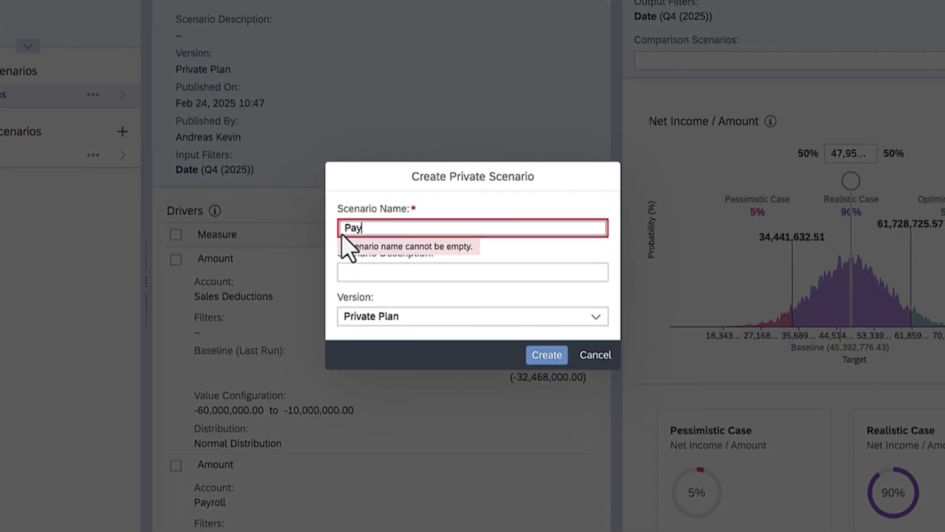
type("roll")
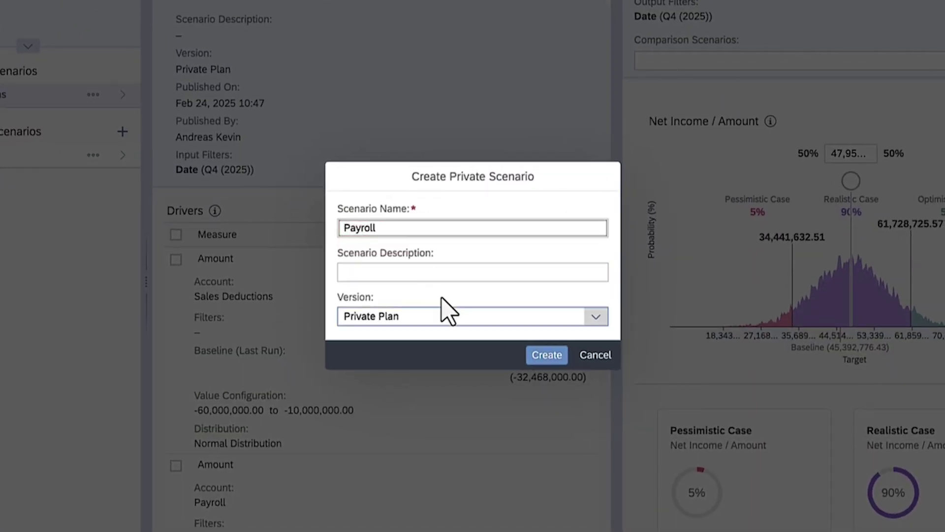
left_click(548, 355)
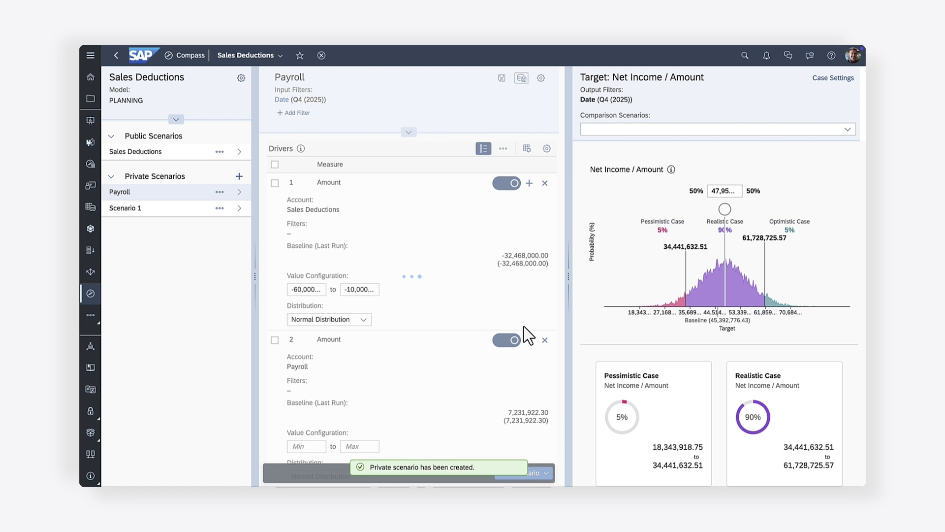